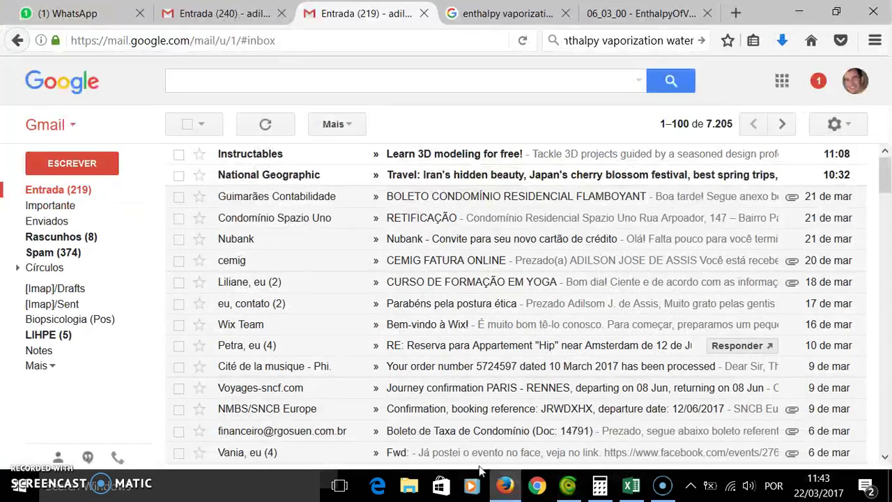
Step: Look up water's enthalpy of vaporization at 100 °C in the open reference PDF, and return to the COFE flowsheet
{"action": "left_click", "coordinate": [598, 12]}
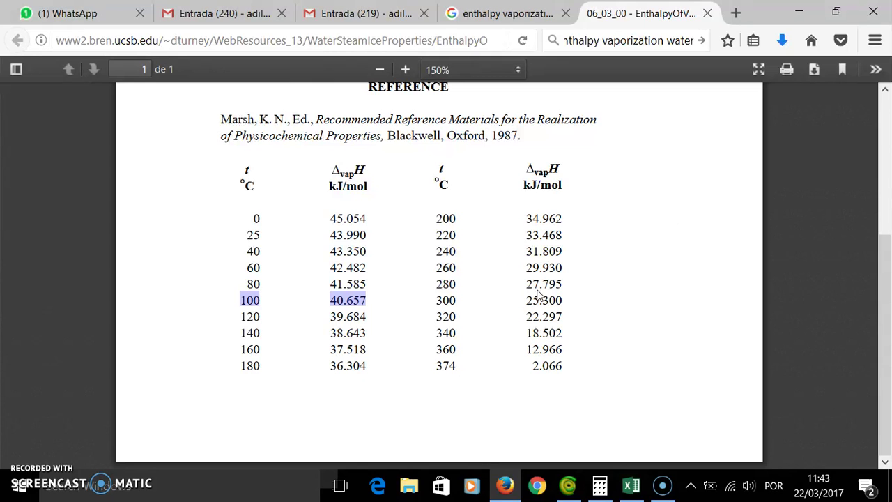
{"action": "left_click", "coordinate": [799, 12]}
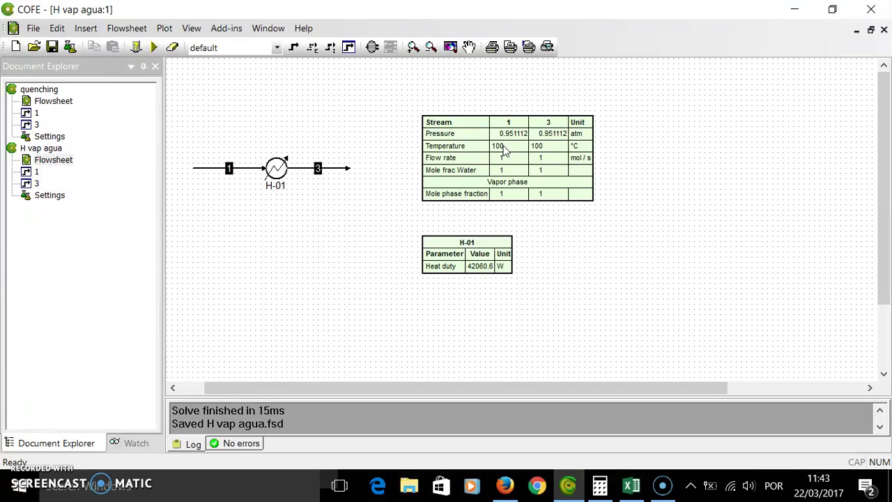
Step: Set stream 1's molar vapor fraction to 0 at the current pressure and return to the H vap agua flowsheet
{"action": "double_click", "coordinate": [214, 172]}
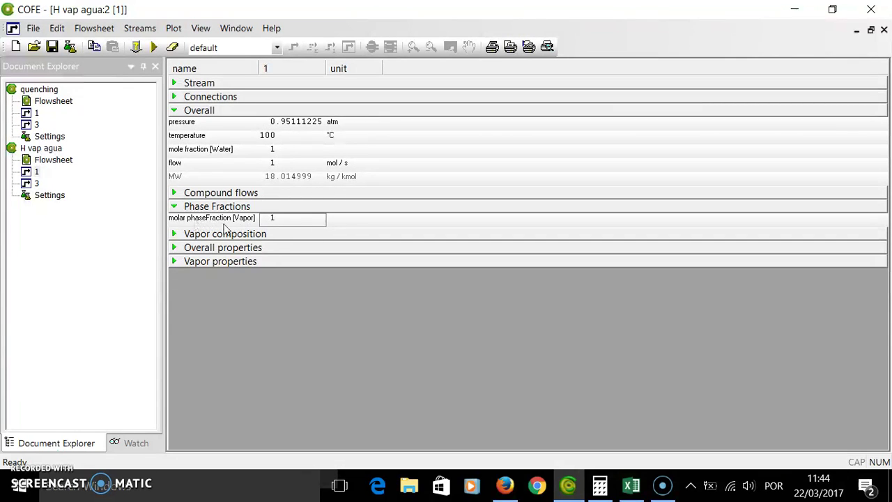
{"action": "double_click", "coordinate": [275, 220]}
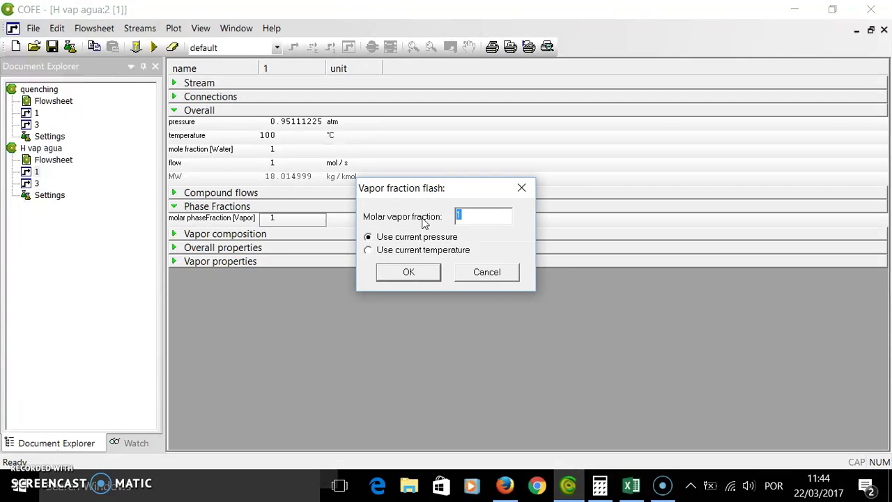
{"action": "type", "text": "0"}
{"action": "left_click", "coordinate": [408, 273]}
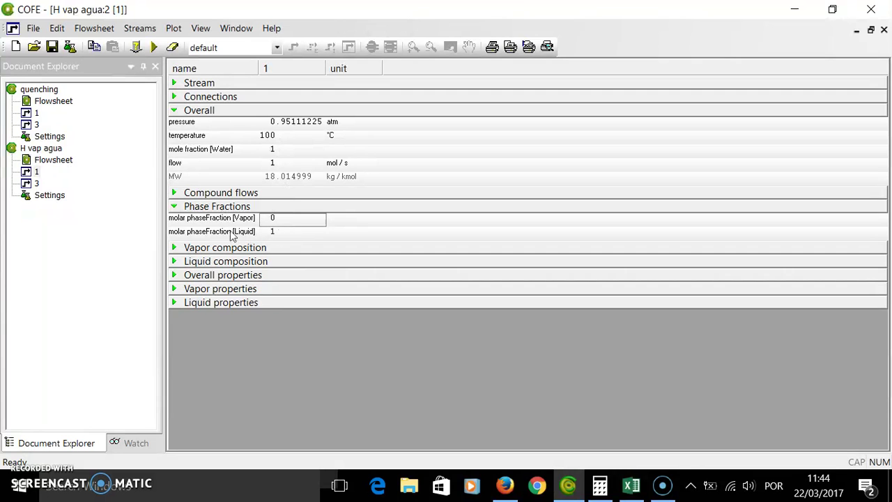
{"action": "double_click", "coordinate": [56, 161]}
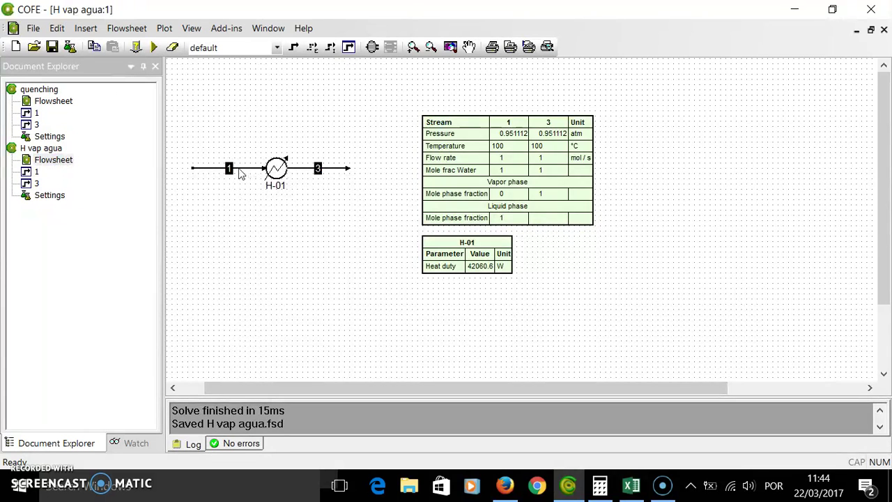
Step: Check the outlet temperature and pressure drop specified for heater H-01, leaving its settings as they are
{"action": "mouse_move", "coordinate": [252, 174]}
{"action": "double_click", "coordinate": [277, 170]}
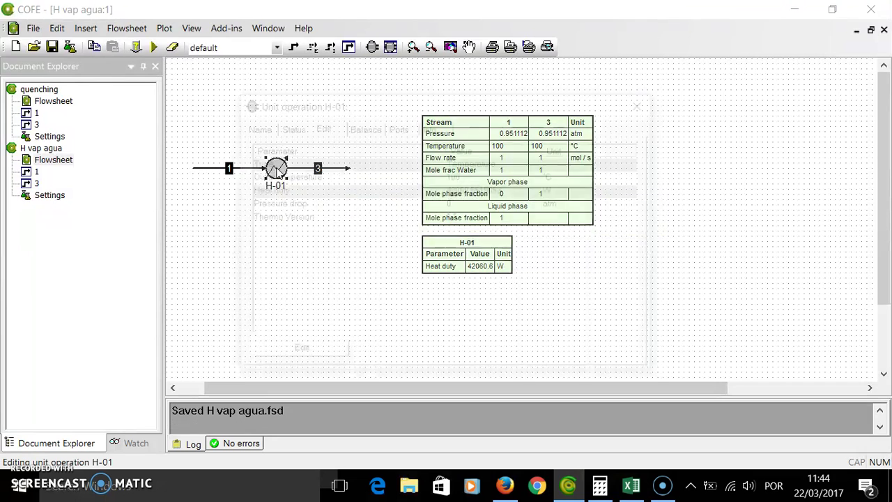
{"action": "left_click", "coordinate": [310, 356]}
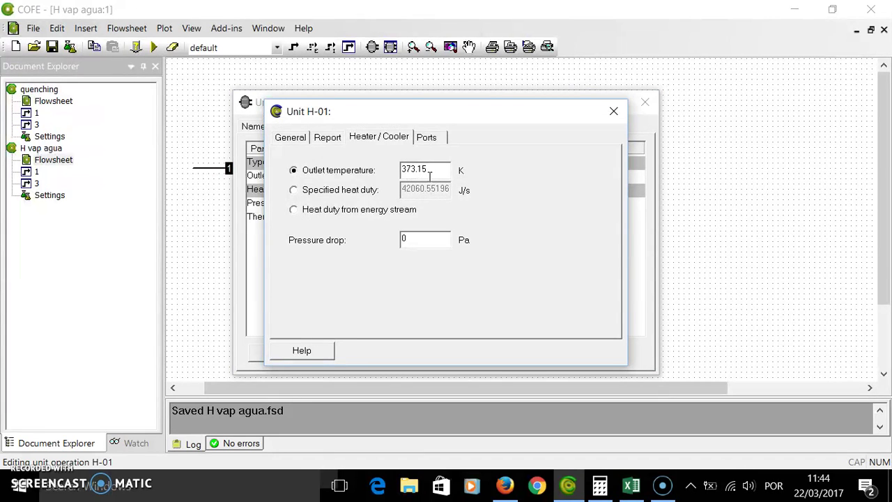
{"action": "left_click", "coordinate": [615, 113]}
{"action": "left_click", "coordinate": [645, 104]}
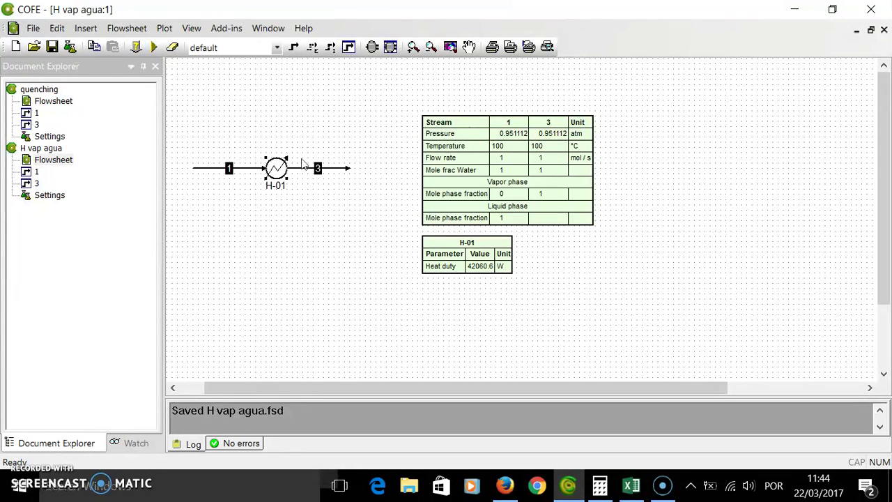
Step: Solve the flowsheet to calculate the heat duty of H-01
{"action": "left_click", "coordinate": [155, 48]}
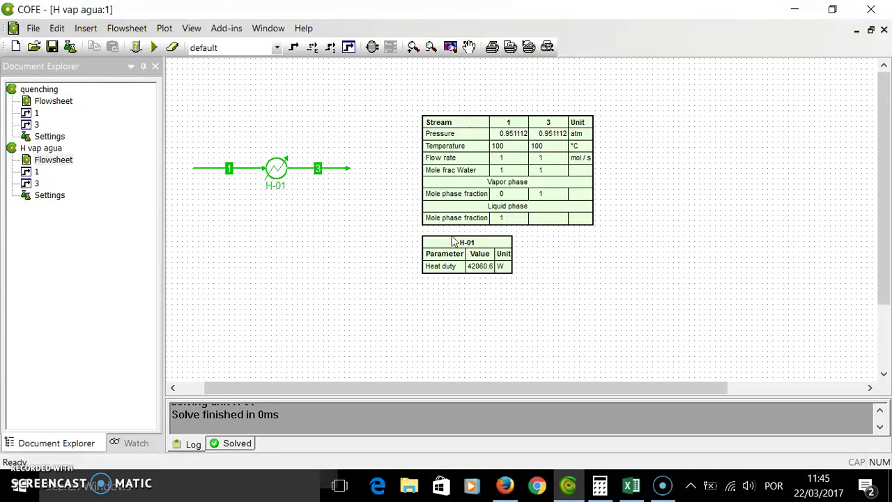
{"action": "left_click", "coordinate": [85, 29]}
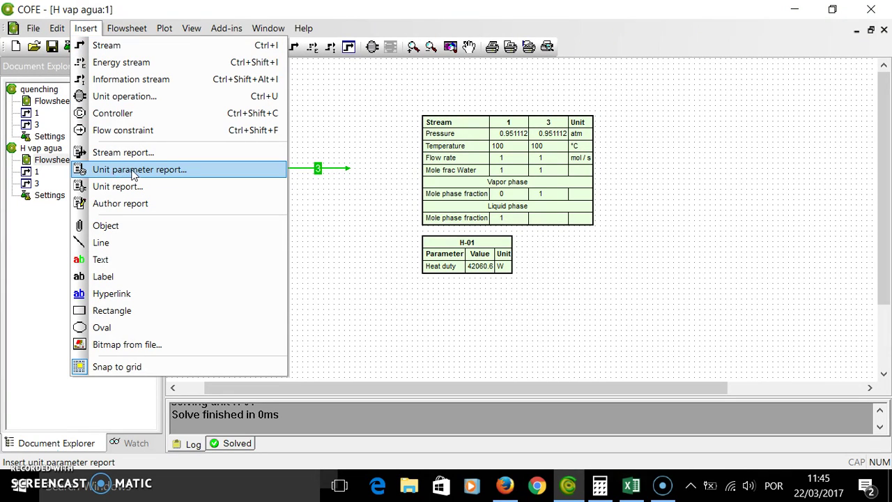
{"action": "left_click", "coordinate": [418, 277]}
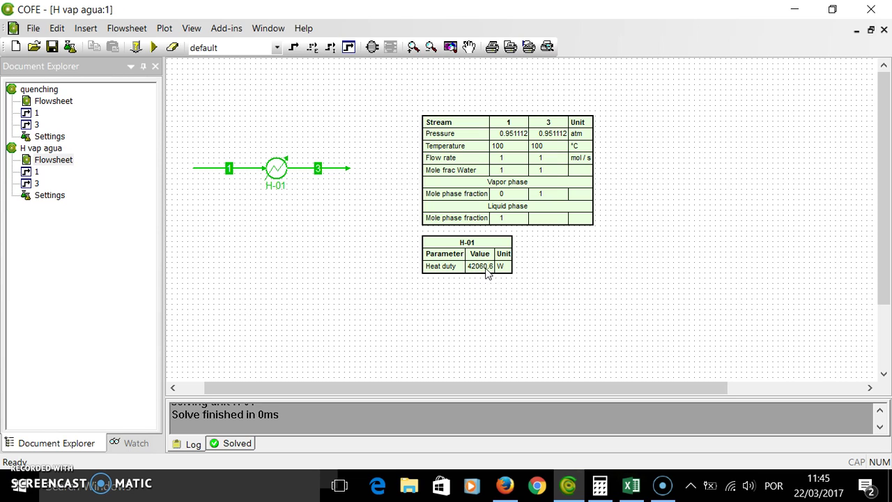
Step: Compare the heat duty with the reference PDF value, and inspect the experimental value and error formula in the Excel workbook
{"action": "left_click", "coordinate": [506, 486]}
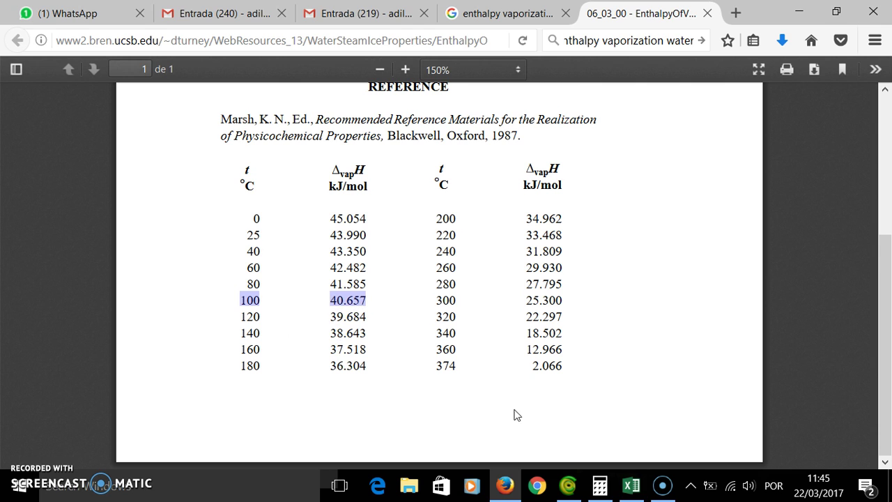
{"action": "left_click", "coordinate": [635, 490]}
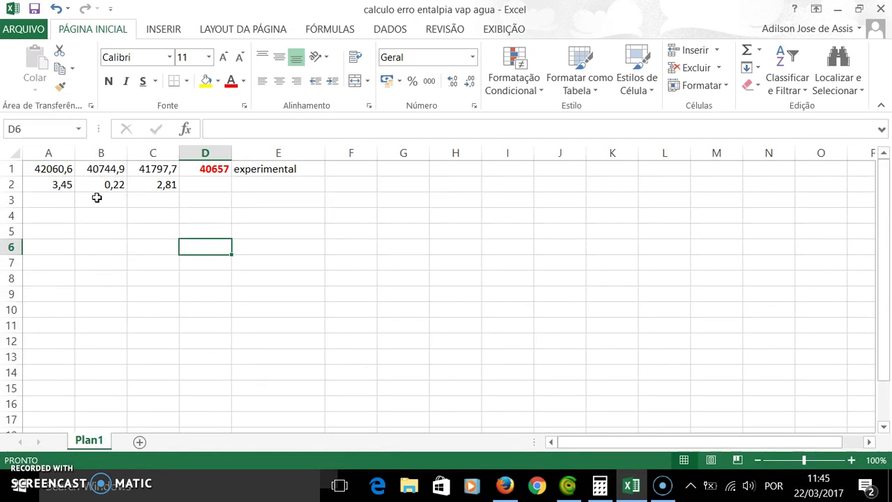
{"action": "left_click", "coordinate": [58, 169]}
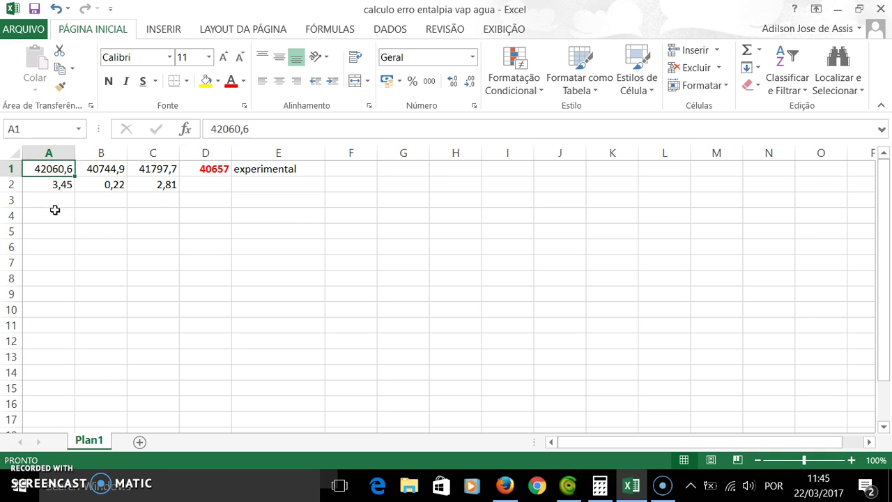
{"action": "left_click", "coordinate": [568, 486]}
{"action": "left_click", "coordinate": [631, 485]}
{"action": "left_click", "coordinate": [219, 176]}
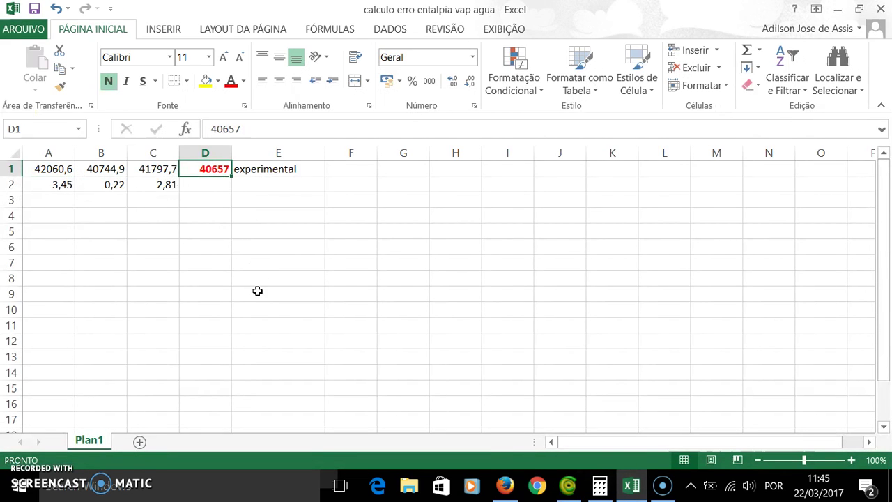
{"action": "left_click", "coordinate": [61, 185]}
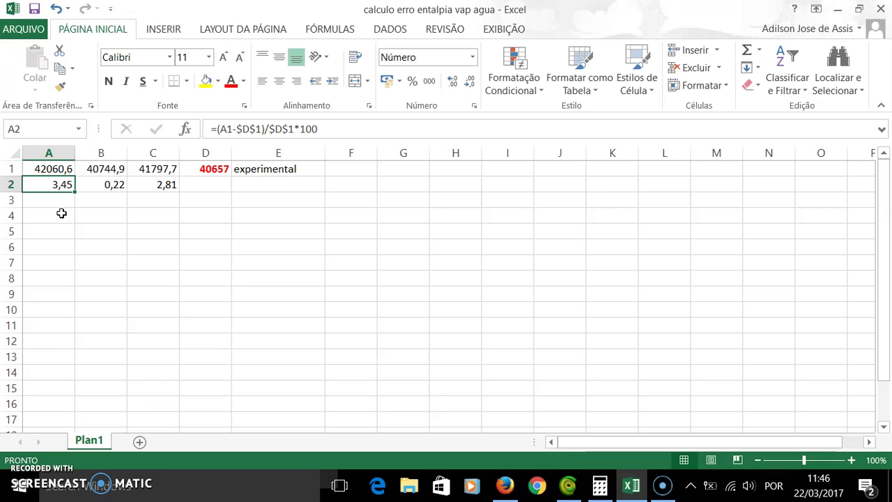
Step: Switch back to COFE and open the agua property package's property calculations in advanced mode
{"action": "left_click", "coordinate": [567, 486]}
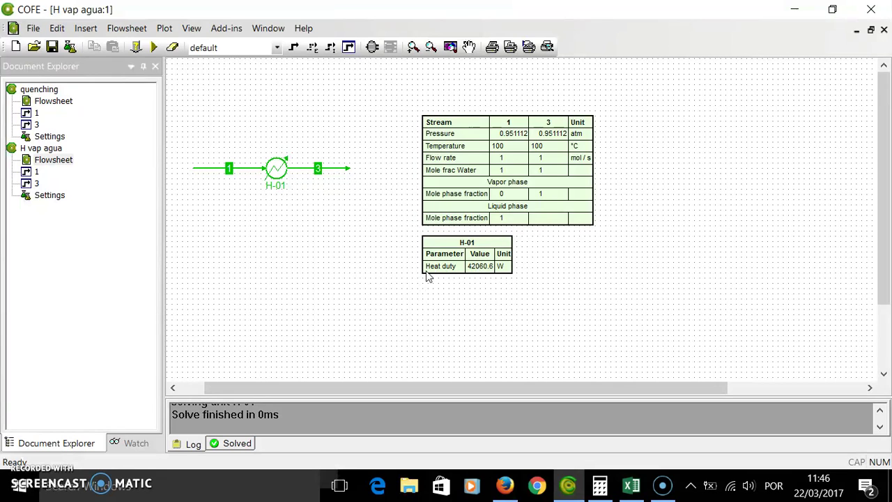
{"action": "left_click", "coordinate": [70, 47]}
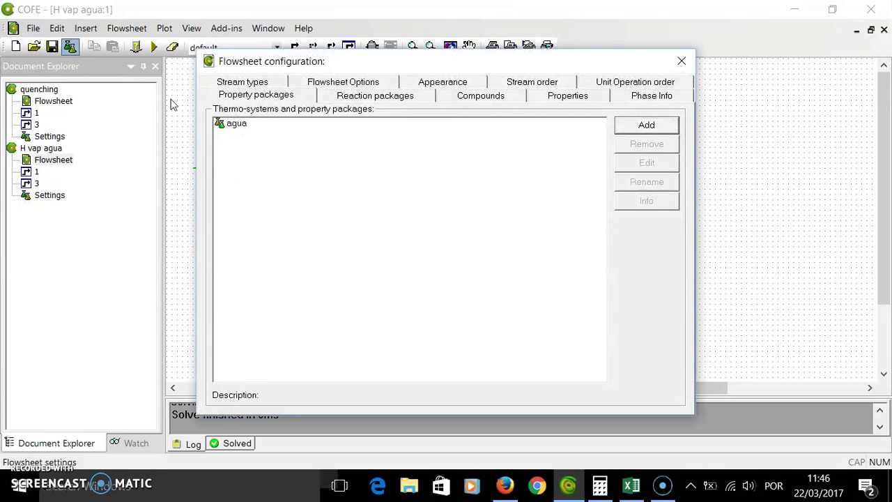
{"action": "left_click", "coordinate": [235, 130]}
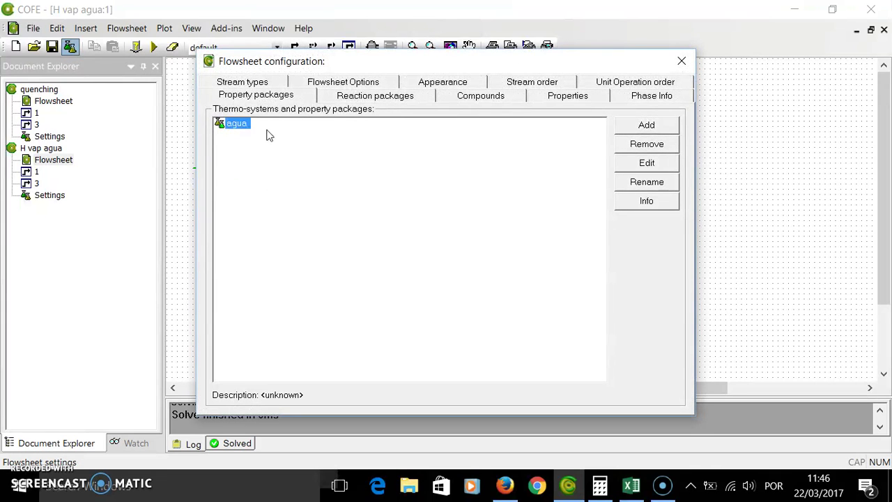
{"action": "left_click", "coordinate": [646, 162]}
{"action": "left_click", "coordinate": [265, 107]}
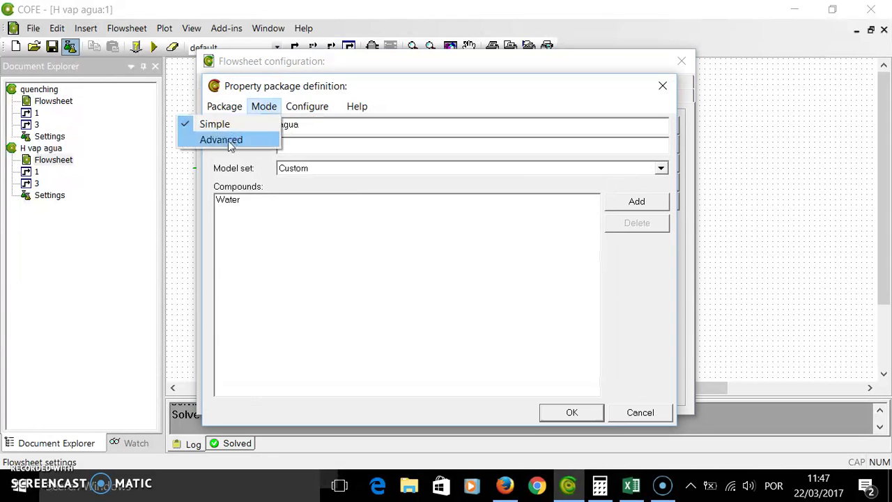
{"action": "left_click", "coordinate": [218, 140]}
{"action": "left_click", "coordinate": [325, 123]}
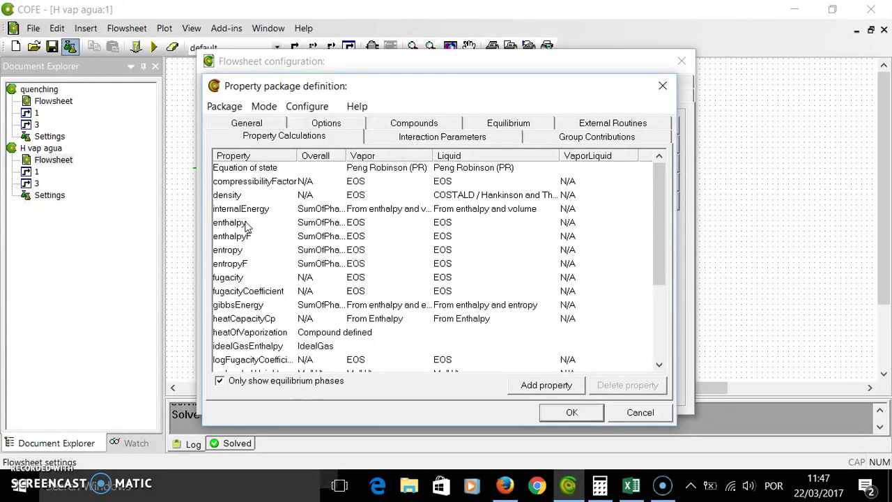
Step: Set the package's enthalpy method to IdealGas for vapor and Ideal for liquid, and re-solve the flowsheet
{"action": "left_click", "coordinate": [360, 225]}
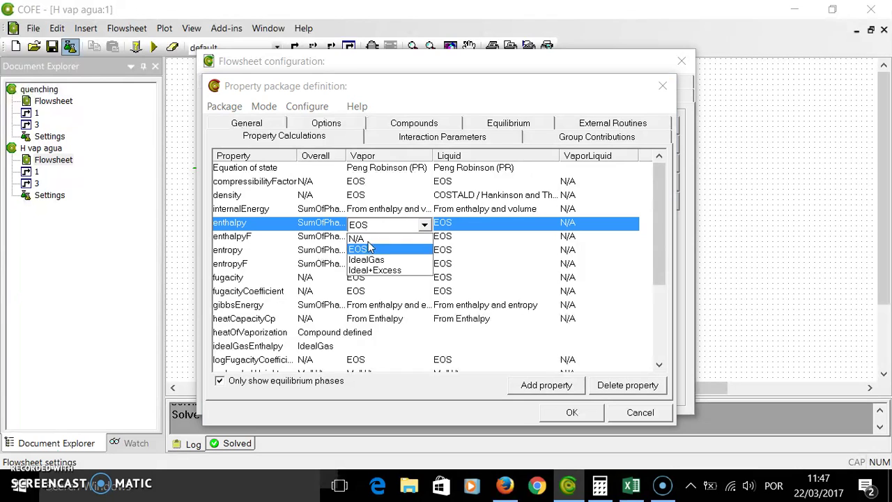
{"action": "left_click", "coordinate": [380, 260]}
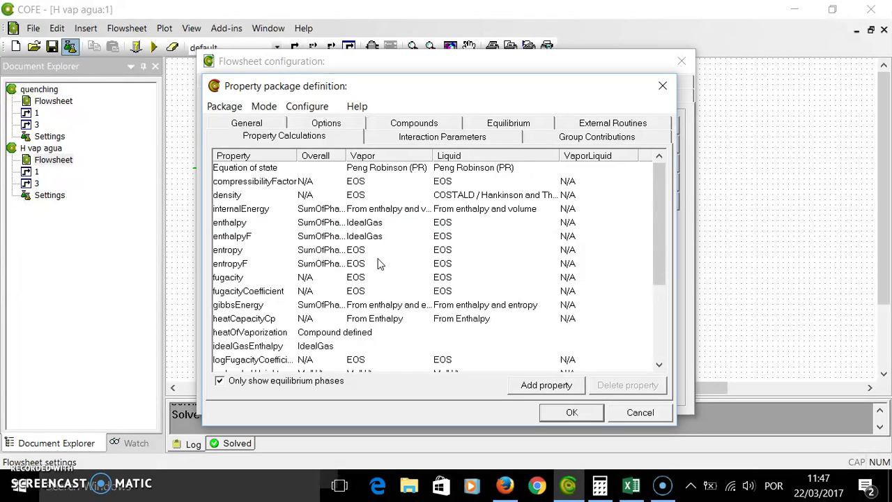
{"action": "left_click", "coordinate": [448, 229]}
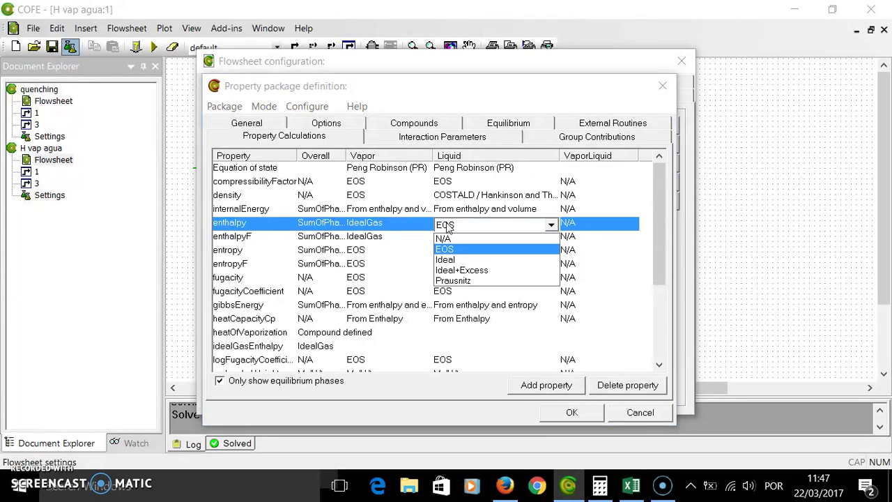
{"action": "left_click", "coordinate": [458, 260]}
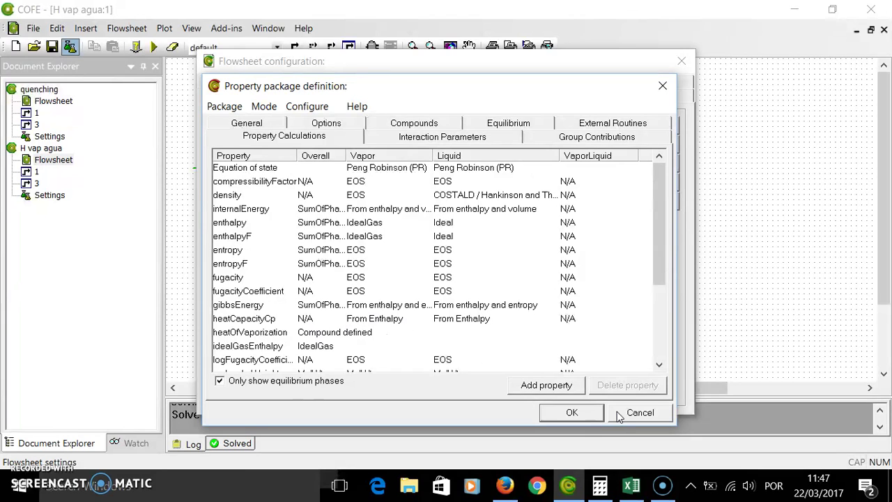
{"action": "left_click", "coordinate": [590, 413]}
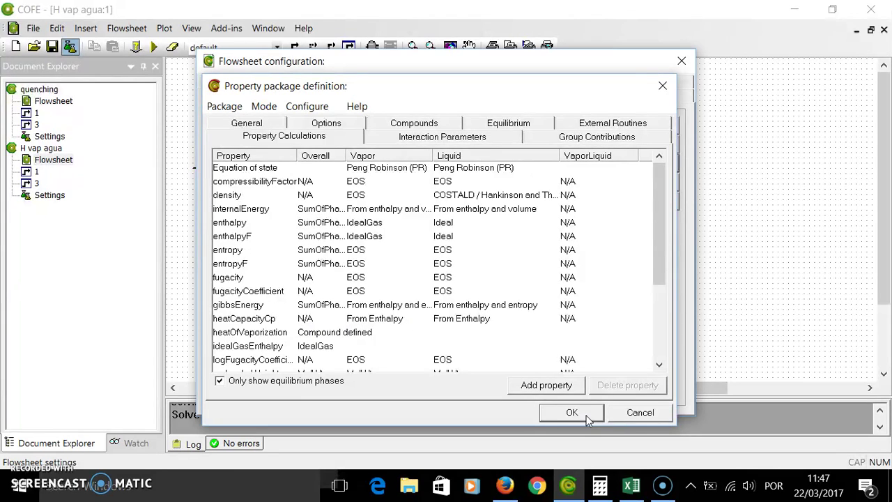
{"action": "left_click", "coordinate": [681, 61]}
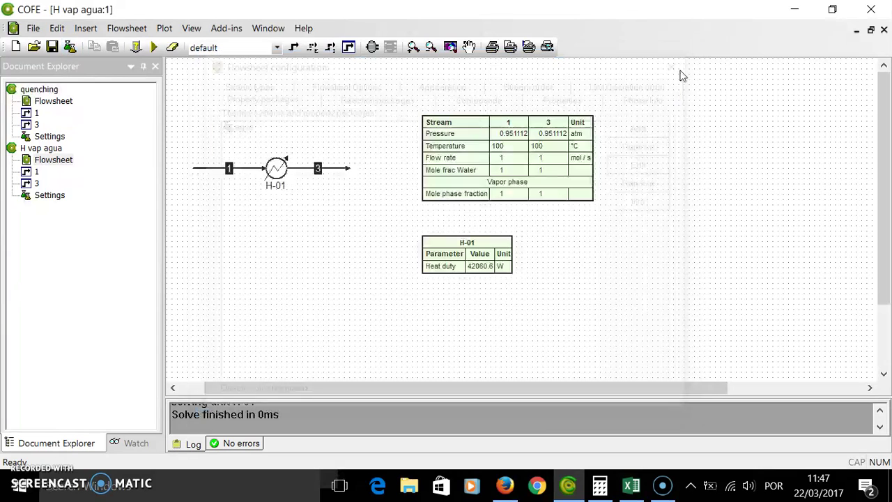
{"action": "left_click", "coordinate": [155, 46]}
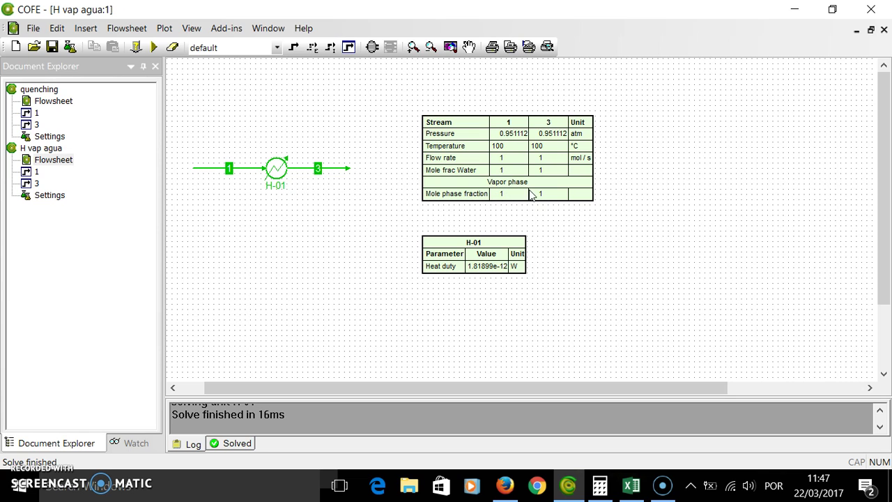
Step: Reset stream 1's molar vapor fraction to 0 using the current temperature, and return to the flowsheet
{"action": "double_click", "coordinate": [225, 169]}
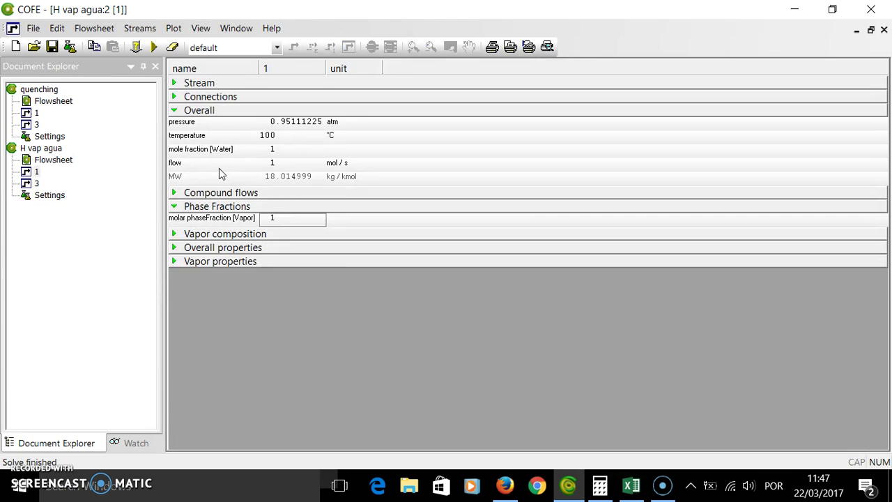
{"action": "double_click", "coordinate": [291, 217]}
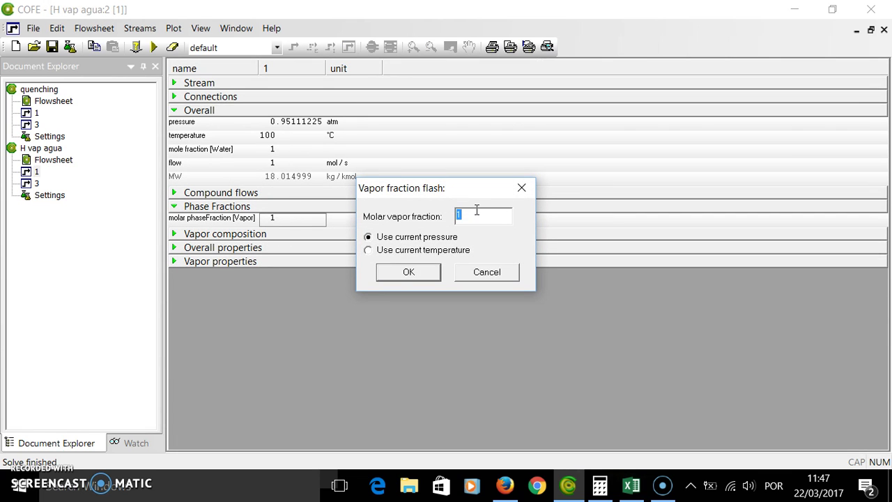
{"action": "type", "text": "0"}
{"action": "left_click", "coordinate": [423, 251]}
{"action": "left_click", "coordinate": [410, 272]}
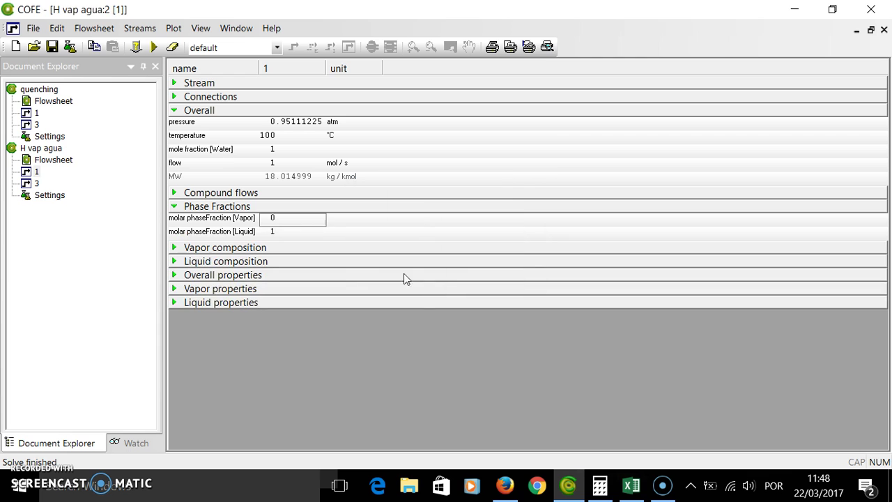
{"action": "double_click", "coordinate": [53, 160]}
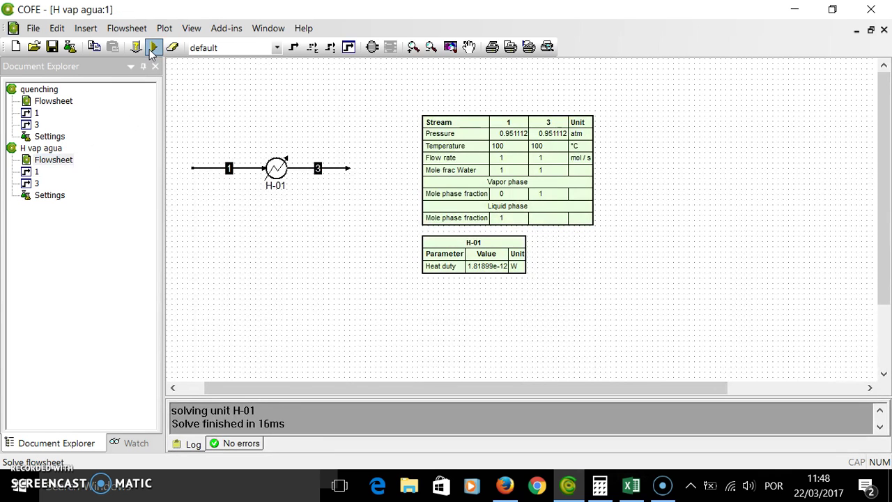
Step: Solve the flowsheet with the ideal enthalpy methods and switch to Excel to compare the heat duty
{"action": "left_click", "coordinate": [154, 46]}
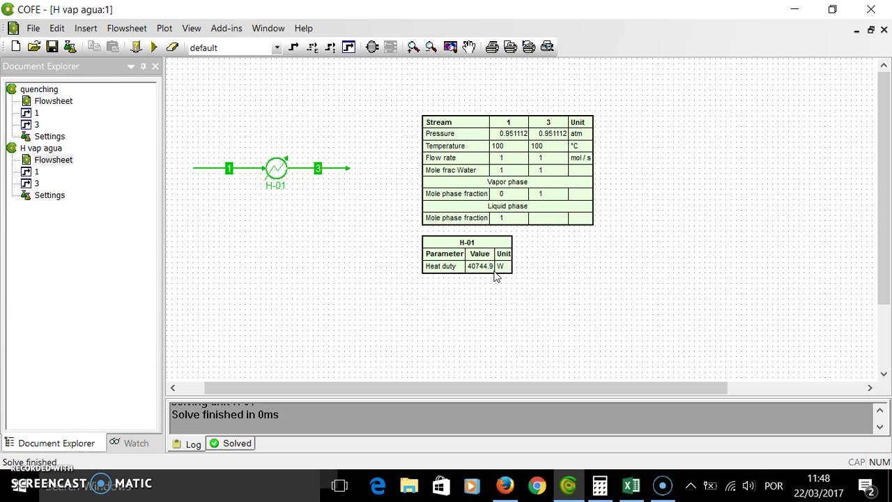
{"action": "left_click", "coordinate": [627, 490]}
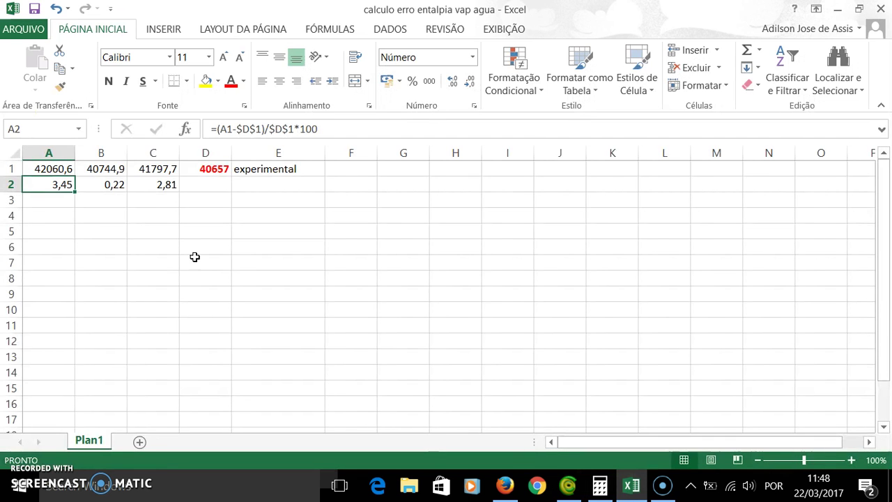
Step: Check the ideal method's heat duty and its percentage error formula in cells B1 and B2
{"action": "left_click", "coordinate": [106, 172]}
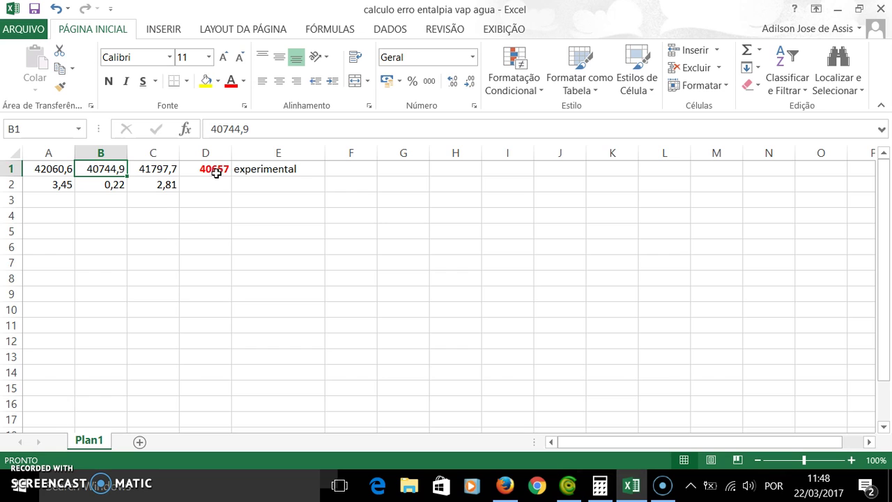
{"action": "left_click", "coordinate": [112, 187]}
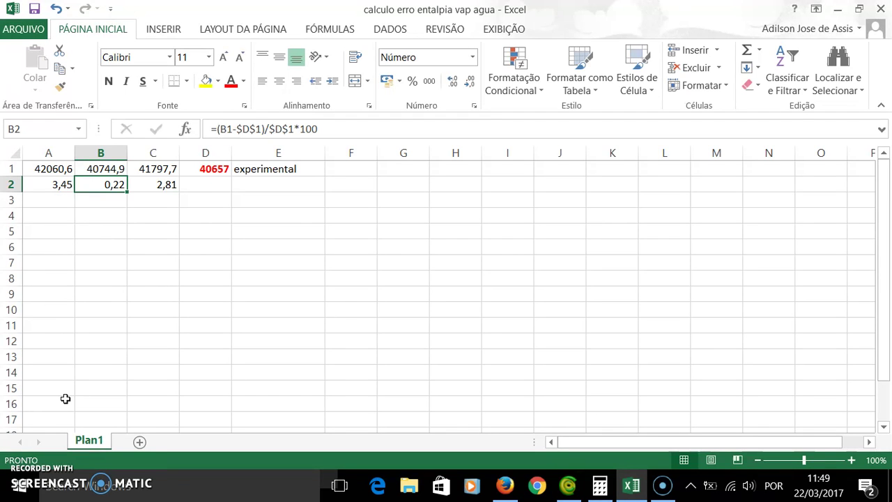
Step: Switch back to COFE and open the agua property package's definition in advanced mode
{"action": "left_click", "coordinate": [567, 486]}
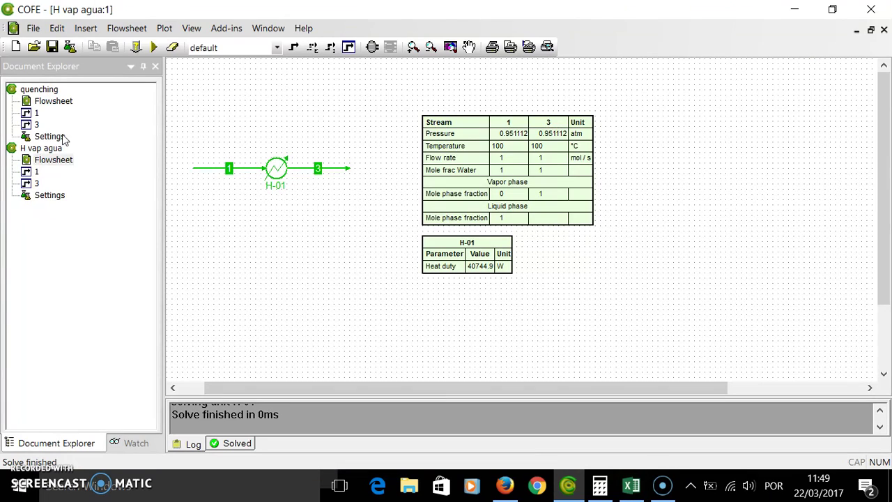
{"action": "left_click", "coordinate": [69, 46]}
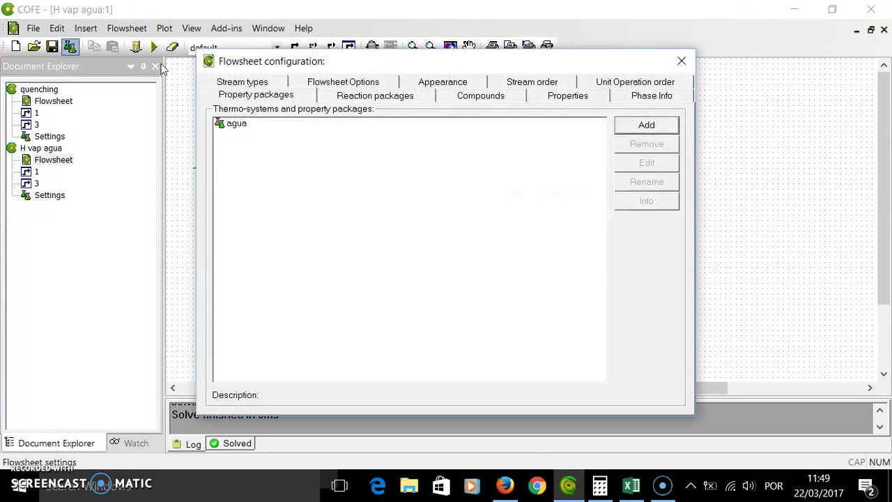
{"action": "left_click", "coordinate": [235, 126]}
{"action": "left_click", "coordinate": [625, 166]}
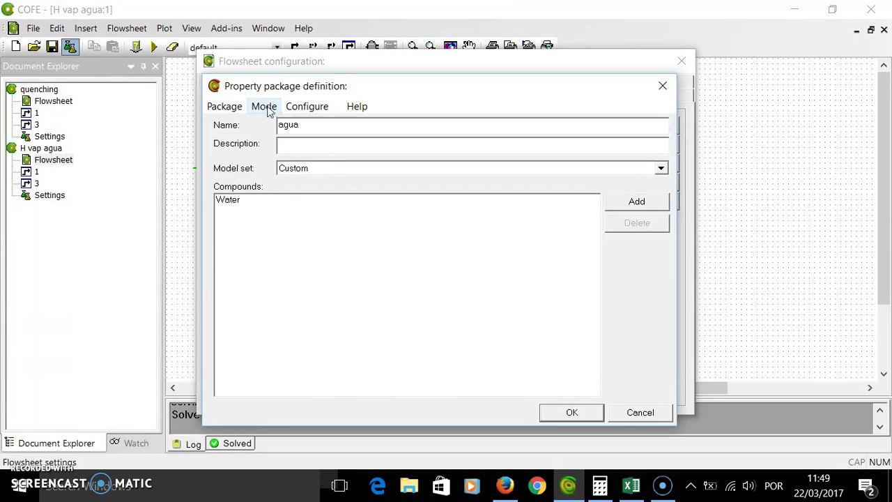
{"action": "left_click", "coordinate": [266, 110]}
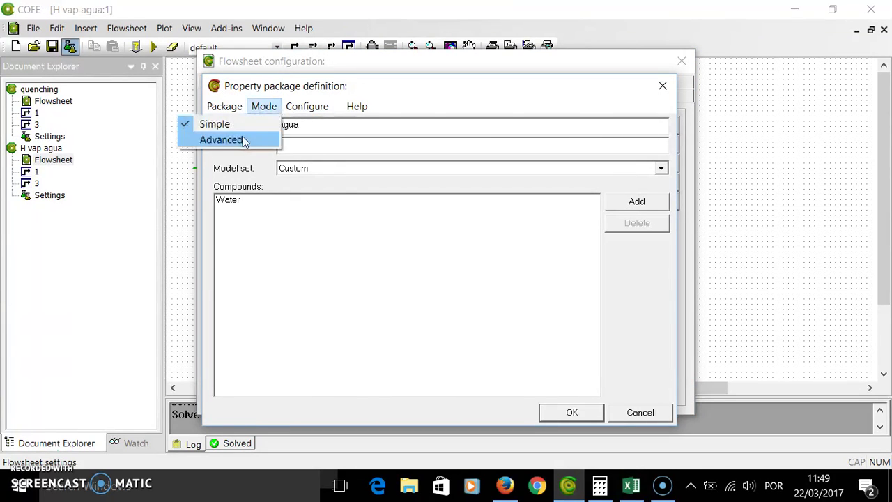
{"action": "left_click", "coordinate": [243, 139]}
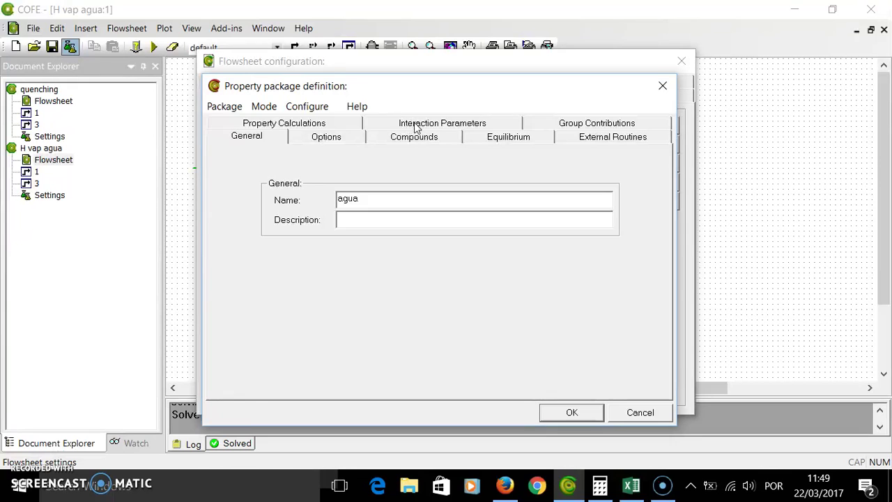
Step: Set Water's heat of vaporization method to Pitzer, accept the package changes, and re-solve the flowsheet
{"action": "left_click", "coordinate": [433, 140]}
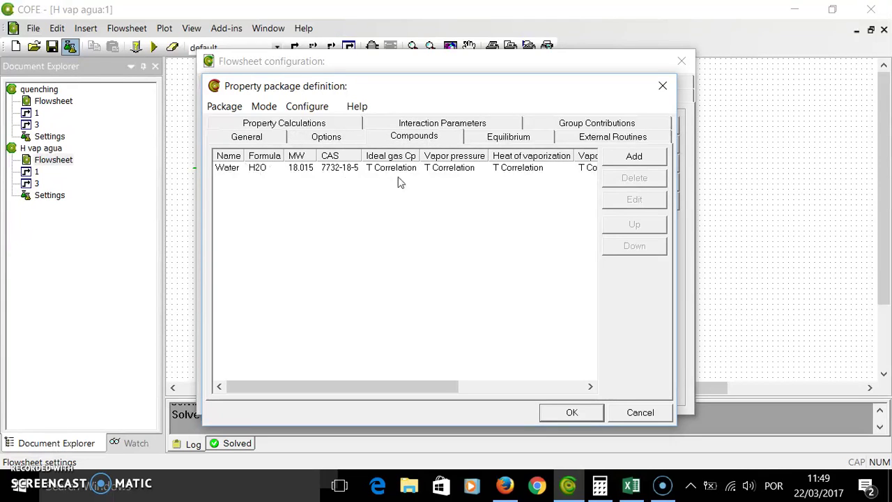
{"action": "left_click", "coordinate": [523, 172]}
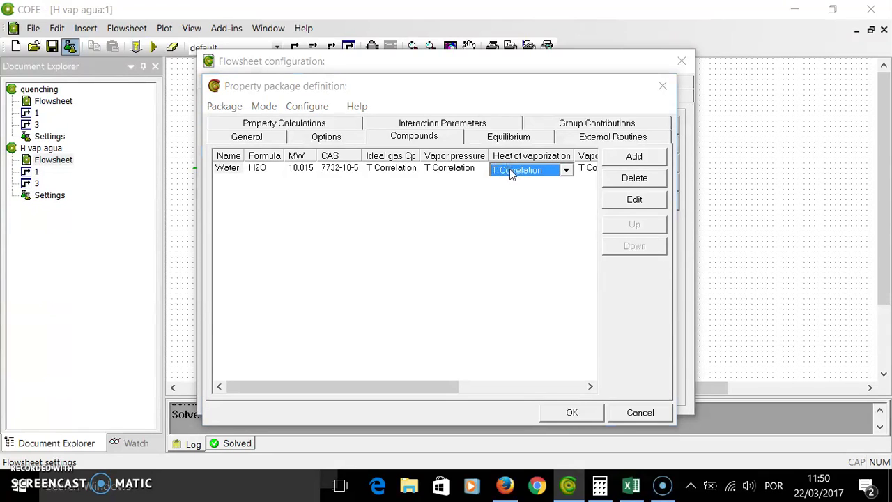
{"action": "left_click", "coordinate": [510, 173]}
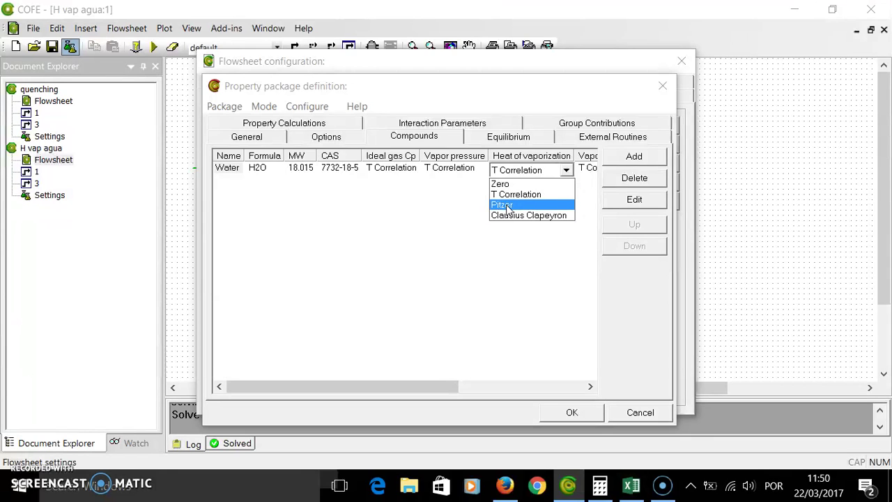
{"action": "left_click", "coordinate": [507, 206]}
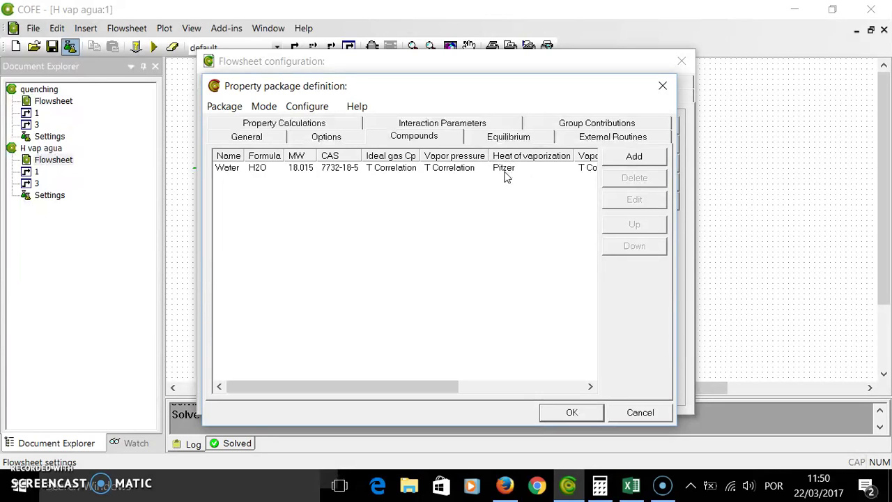
{"action": "left_click", "coordinate": [568, 414]}
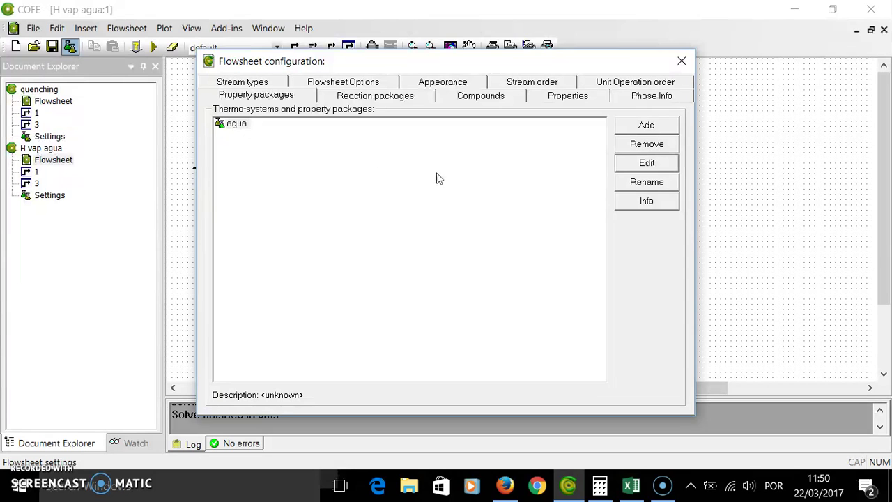
{"action": "left_click", "coordinate": [681, 61]}
{"action": "left_click", "coordinate": [154, 46]}
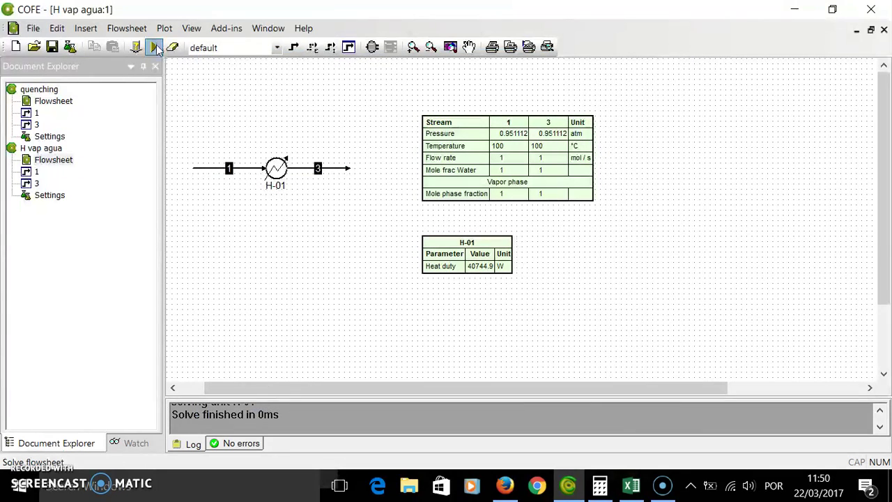
Step: Reset stream 1's molar vapor fraction to 0 using the current temperature, and solve the H vap agua flowsheet again
{"action": "double_click", "coordinate": [236, 172]}
{"action": "left_click", "coordinate": [291, 217]}
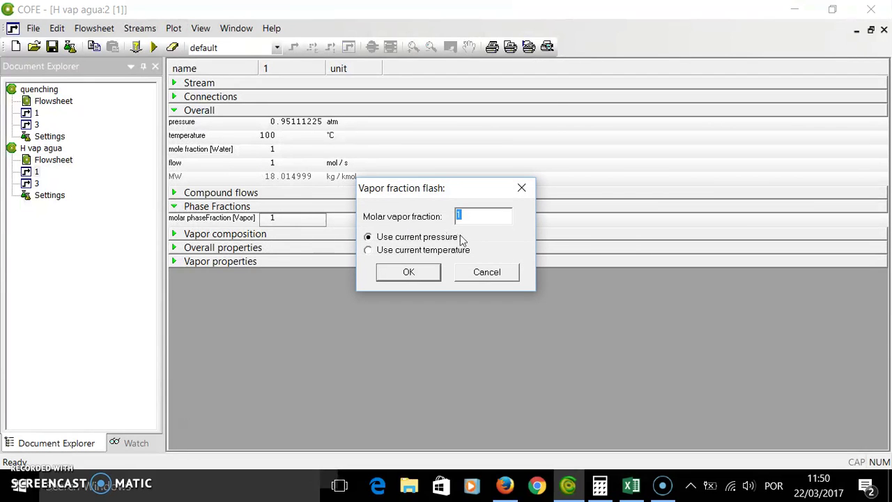
{"action": "type", "text": "0"}
{"action": "left_click", "coordinate": [405, 250]}
{"action": "left_click", "coordinate": [408, 273]}
{"action": "double_click", "coordinate": [69, 161]}
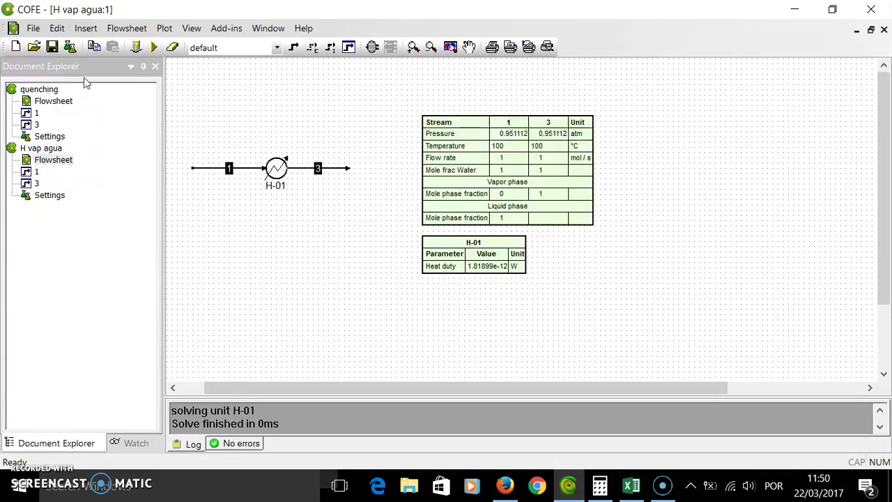
{"action": "left_click", "coordinate": [154, 46]}
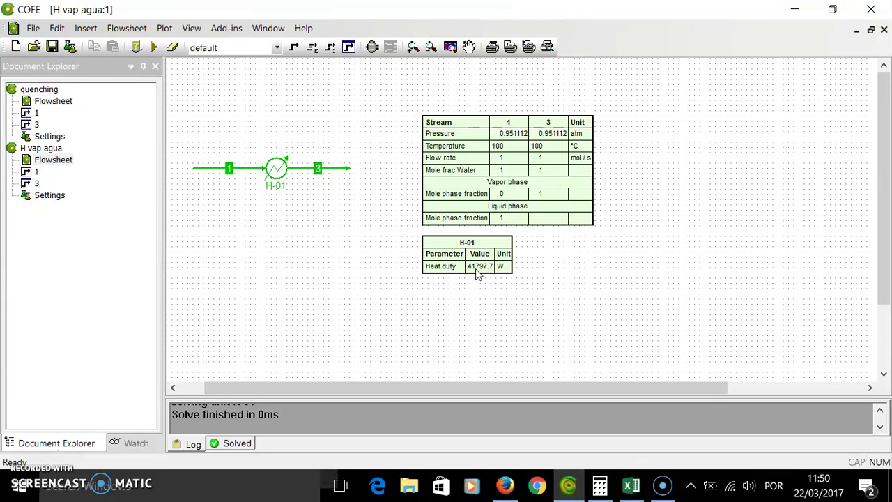
Step: Switch to Excel and compare the Pitzer heat duty and error in column C with the ideal method's in column B
{"action": "left_click", "coordinate": [631, 486]}
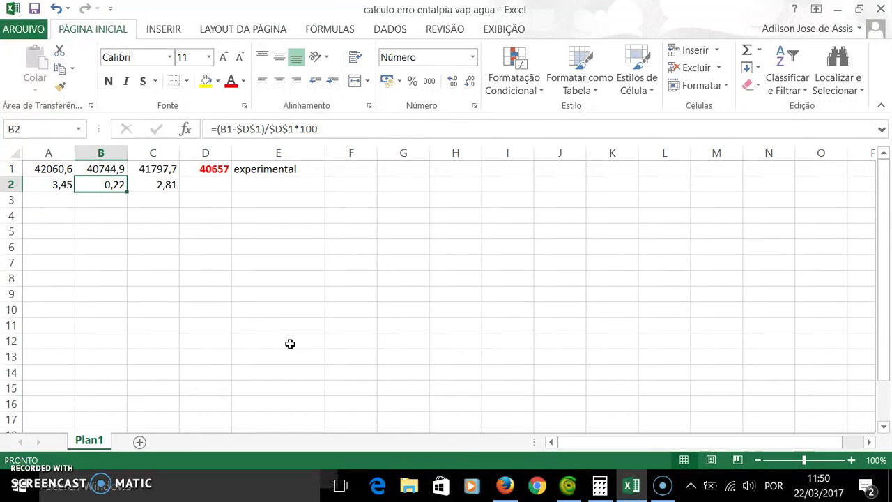
{"action": "left_click", "coordinate": [160, 170]}
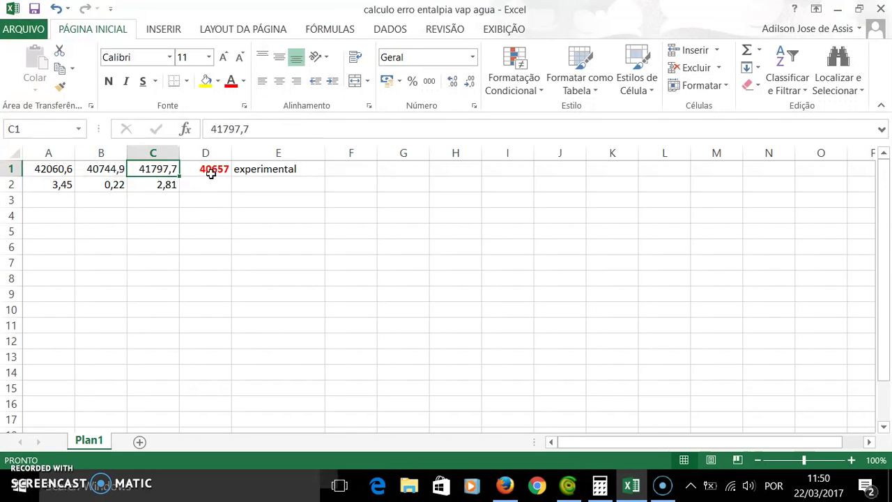
{"action": "left_click", "coordinate": [167, 187]}
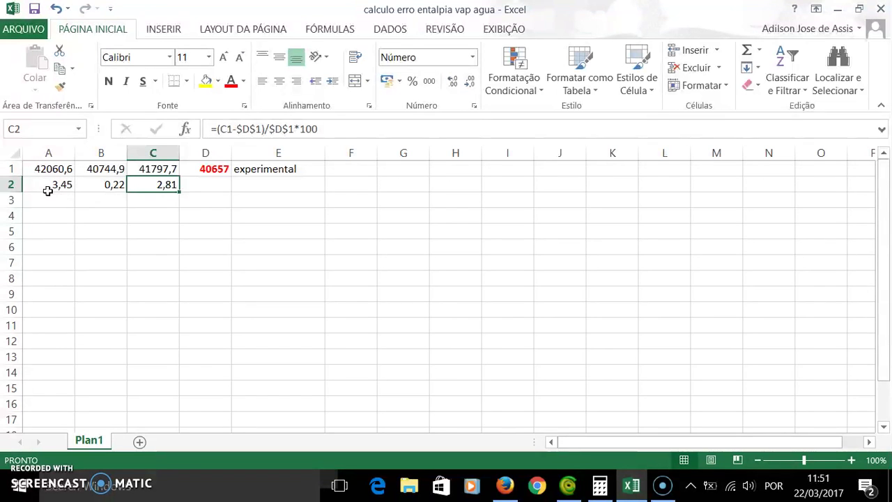
{"action": "left_click", "coordinate": [103, 186]}
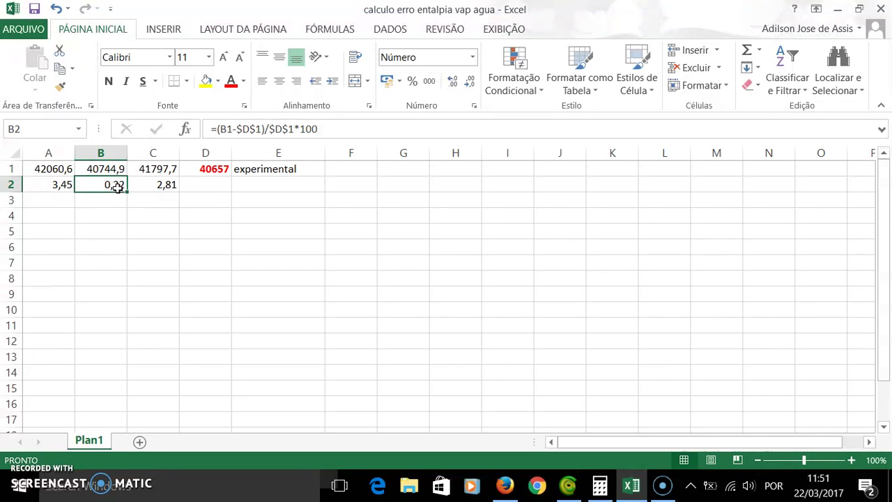
{"action": "left_click_drag", "start_coordinate": [105, 170], "coordinate": [105, 185]}
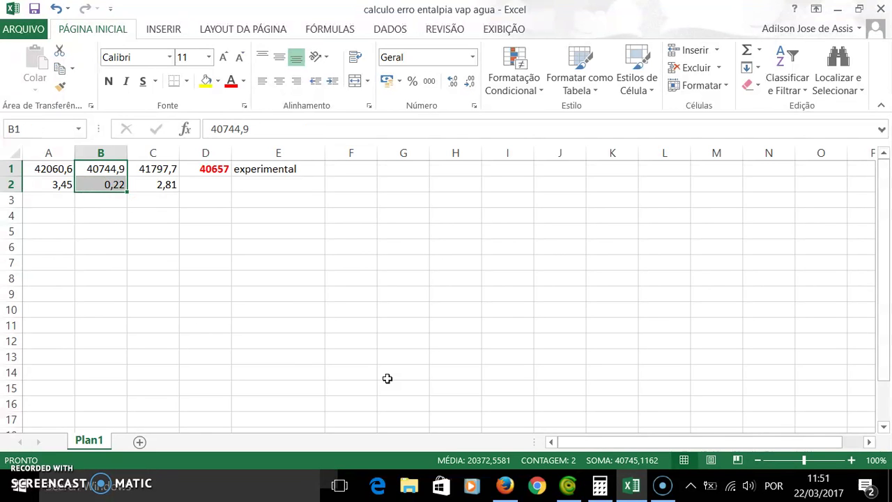
Step: Switch back to COFE and open the quenching flowsheet to examine its mixer and streams
{"action": "left_click", "coordinate": [570, 485]}
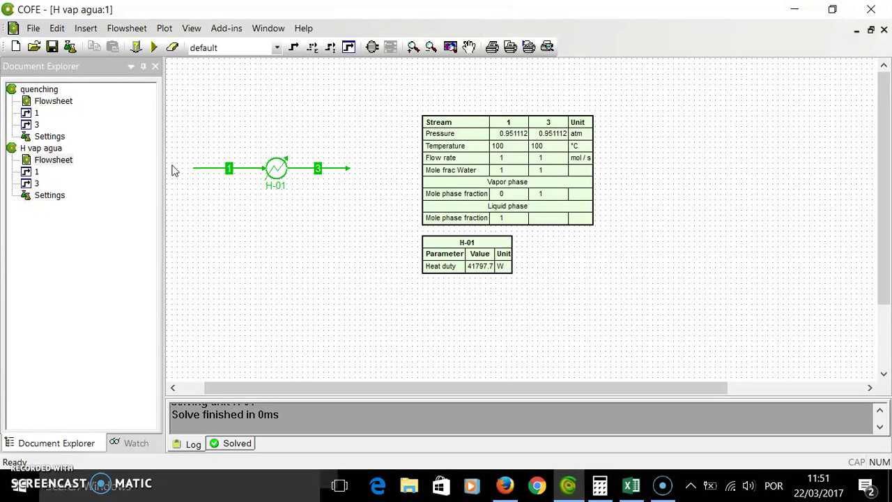
{"action": "double_click", "coordinate": [49, 103]}
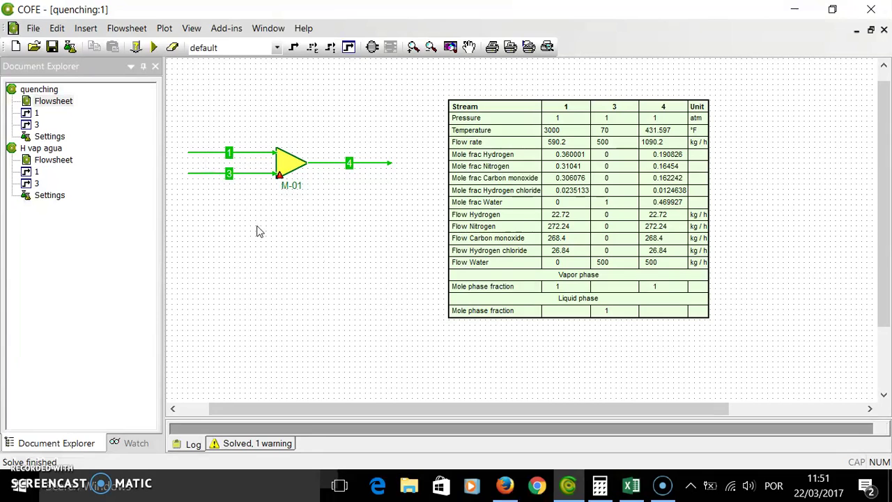
{"action": "mouse_move", "coordinate": [210, 156]}
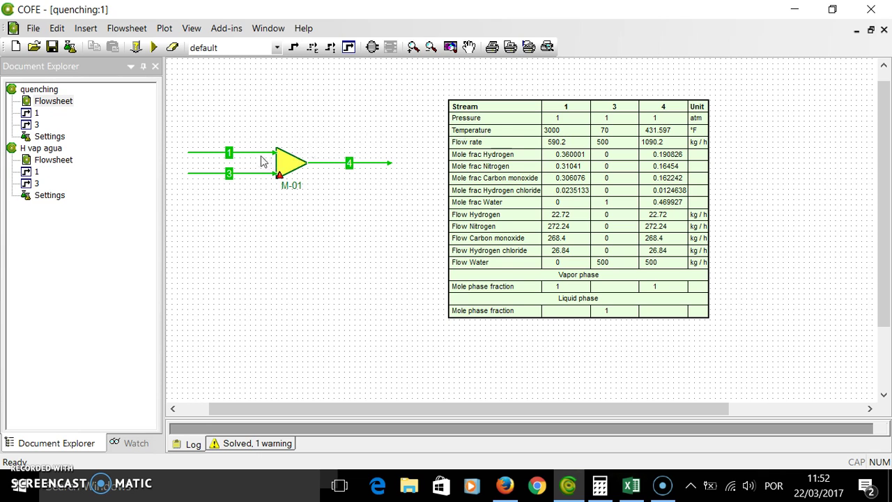
{"action": "mouse_move", "coordinate": [261, 157]}
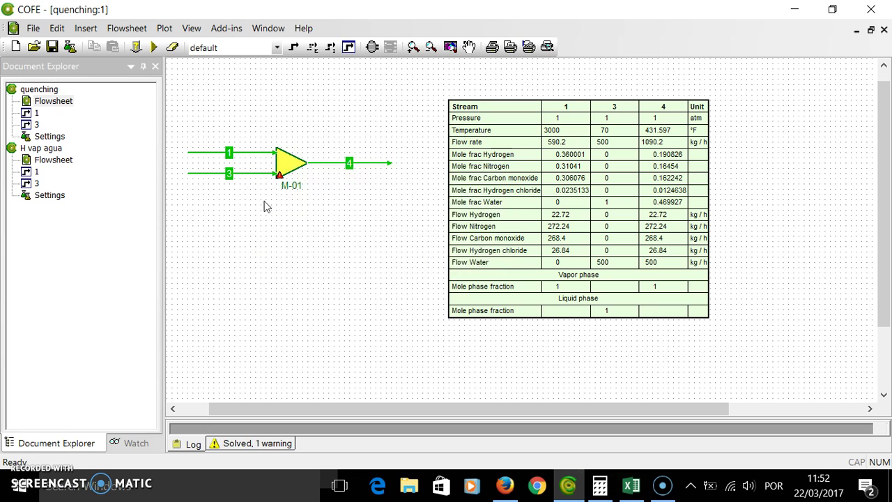